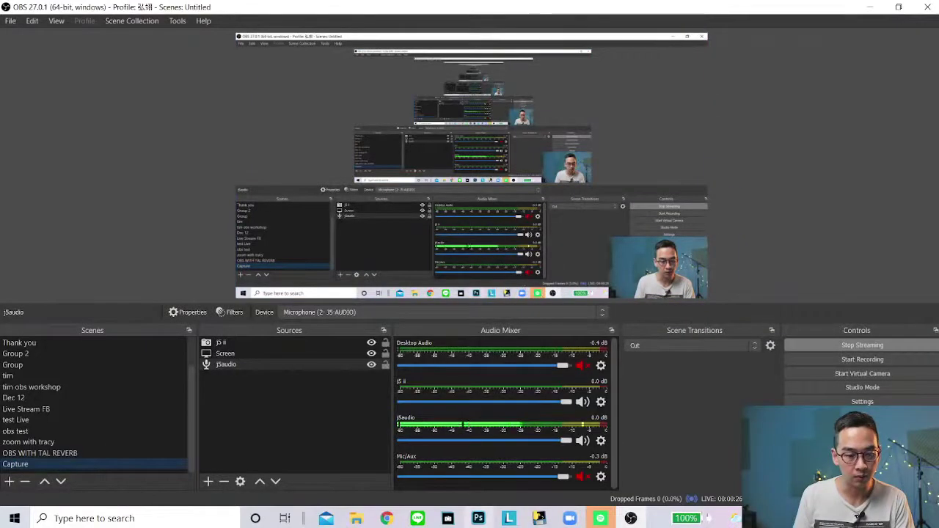
# Search Google for 'tal reverb' in a new Chrome tab.
pyautogui.click(387, 518)
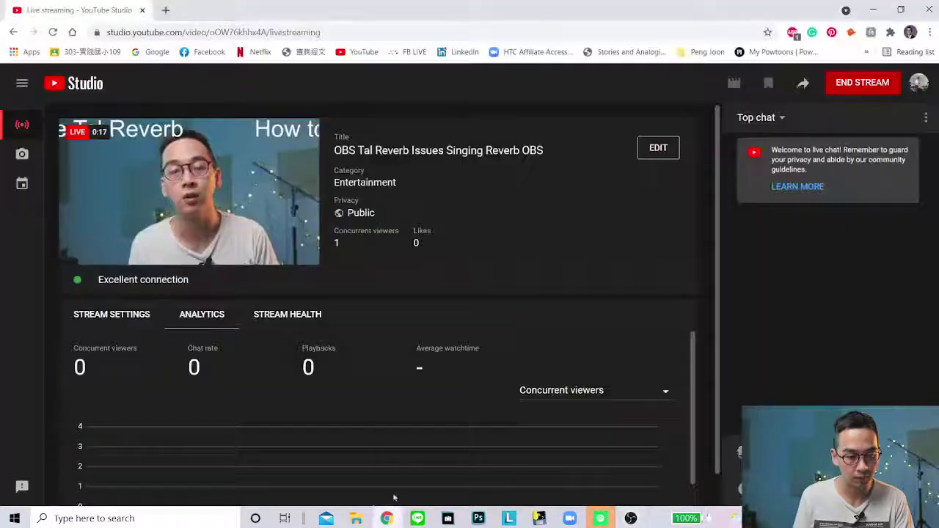
pyautogui.click(166, 10)
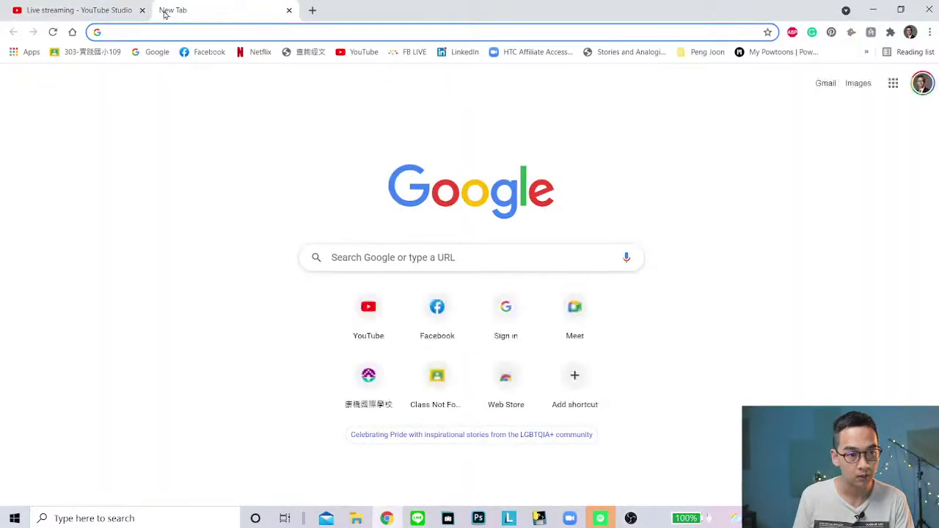
pyautogui.click(358, 256)
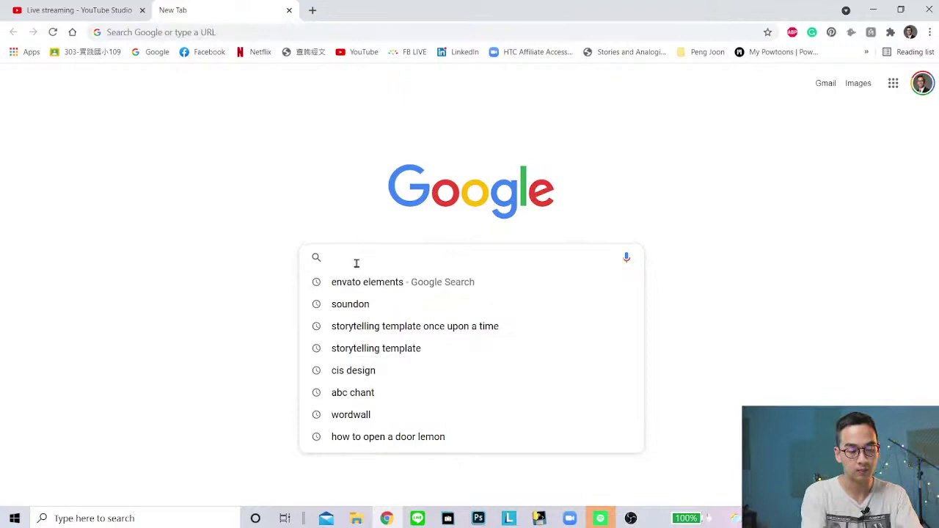
pyautogui.write('tal rev')
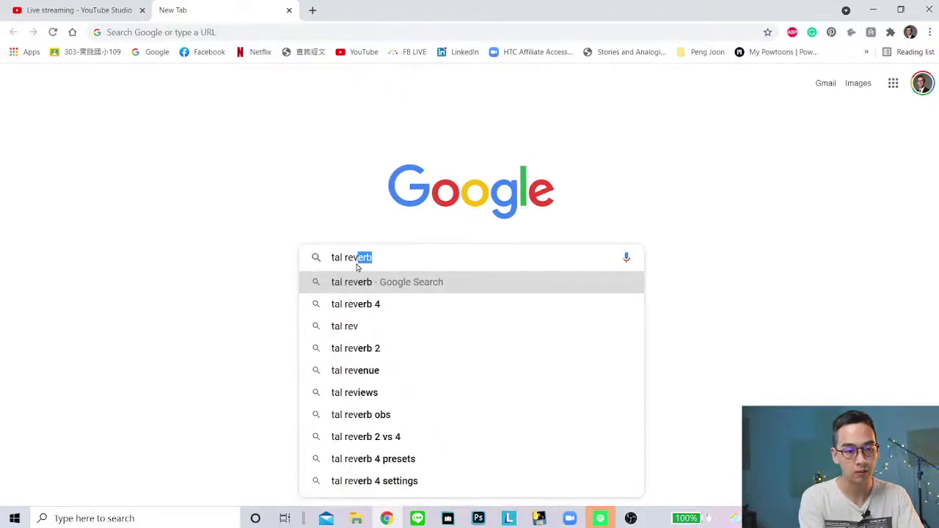
pyautogui.press('Return')
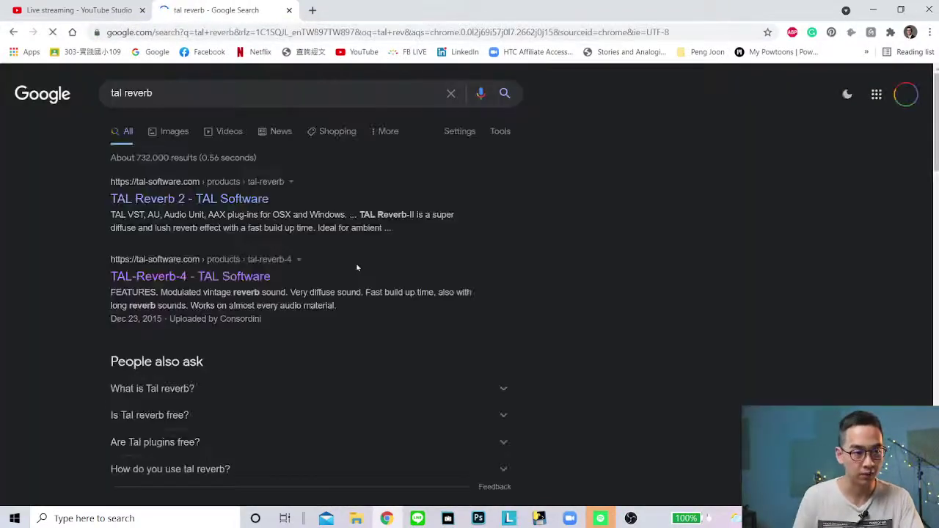
# Open the TAL-Reverb-4 - TAL Software result and browse its download links.
pyautogui.click(188, 276)
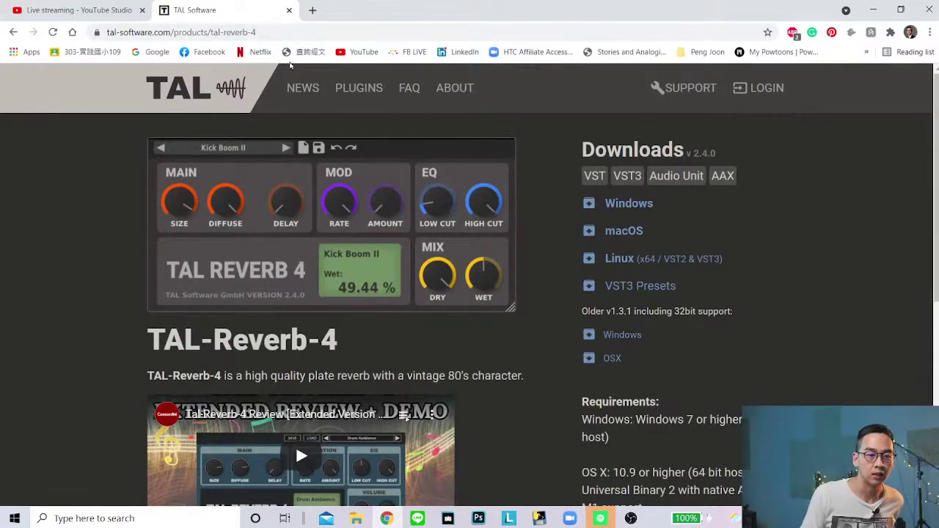
pyautogui.scroll(-2, 316, 184)
pyautogui.scroll(-2, 340, 216)
pyautogui.scroll(4, 514, 235)
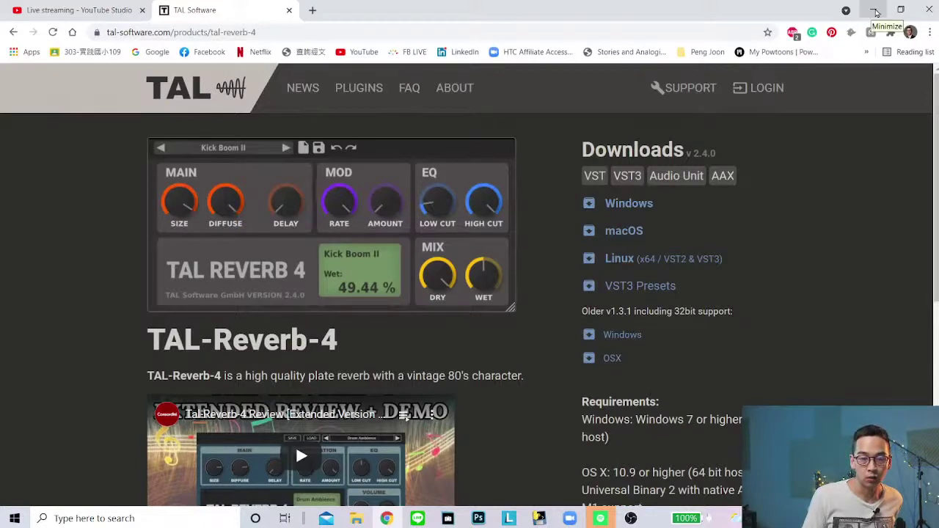
# Return to OBS and select the jSaudio microphone source in Sources.
pyautogui.click(876, 13)
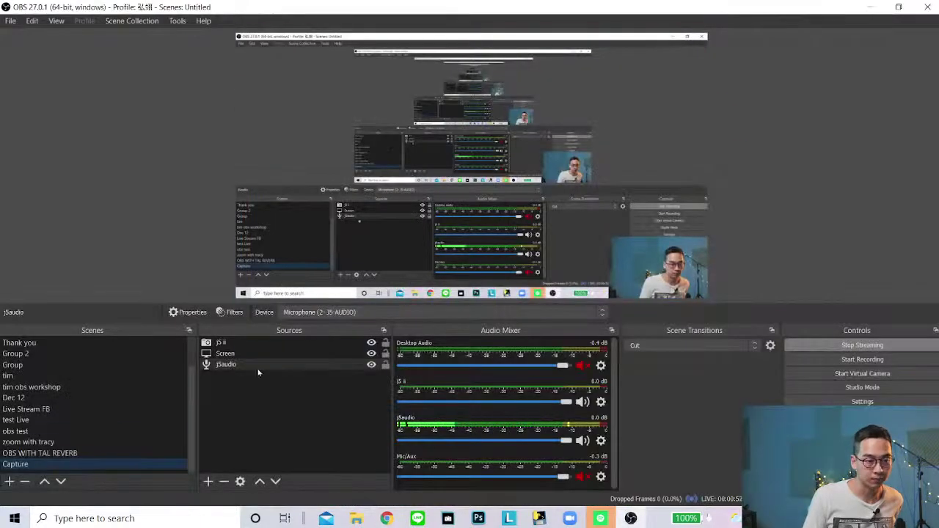
pyautogui.click(239, 354)
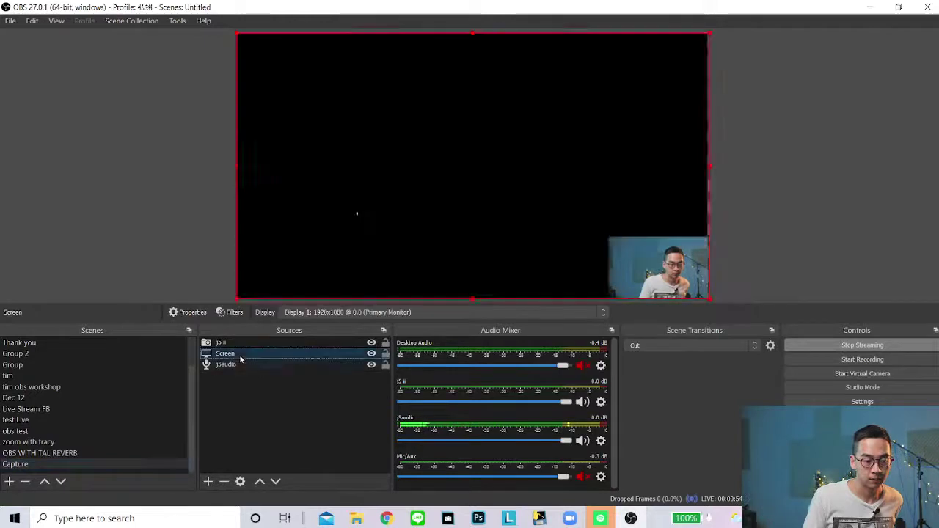
pyautogui.click(239, 365)
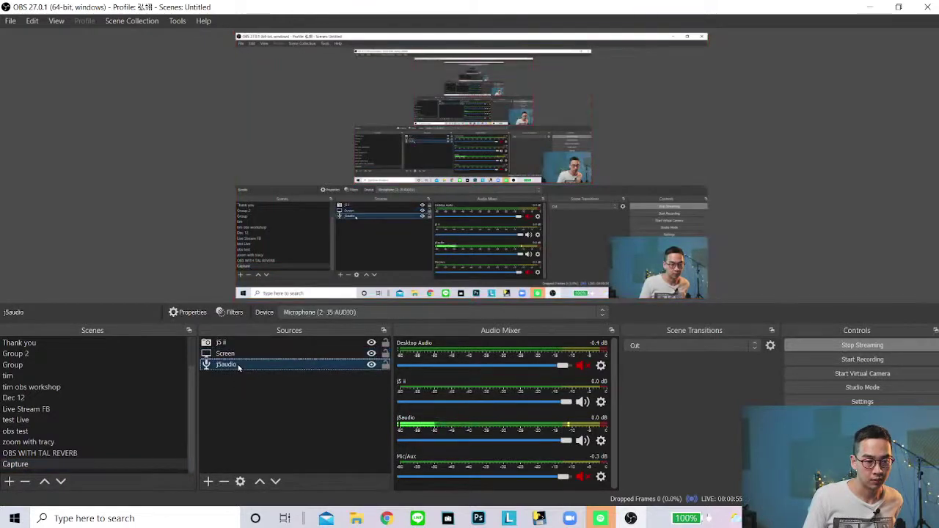
pyautogui.click(273, 411)
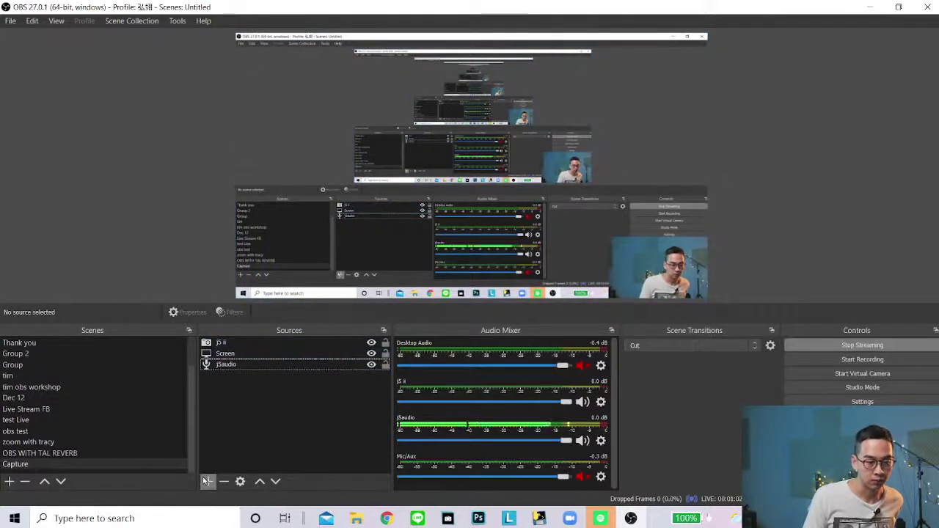
pyautogui.click(331, 369)
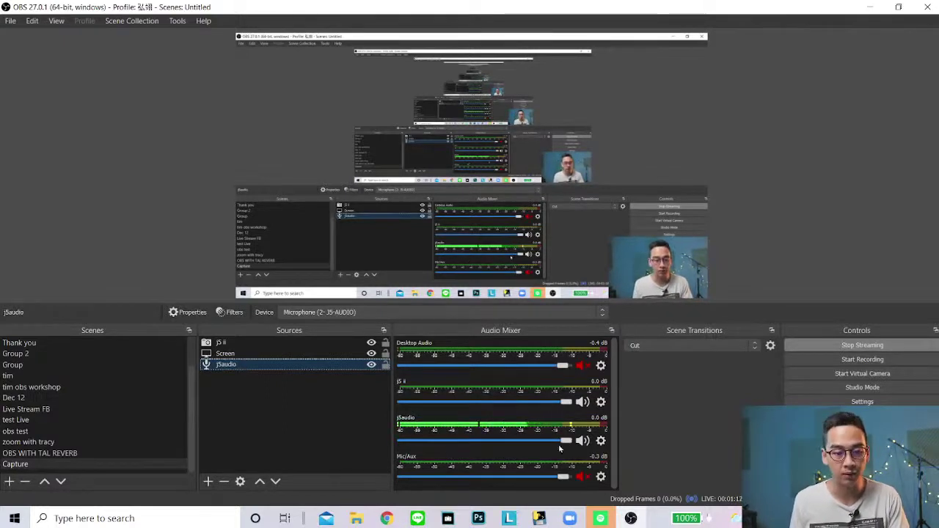
# Bring up the jSaudio source's right-click options menu.
pyautogui.click(207, 481)
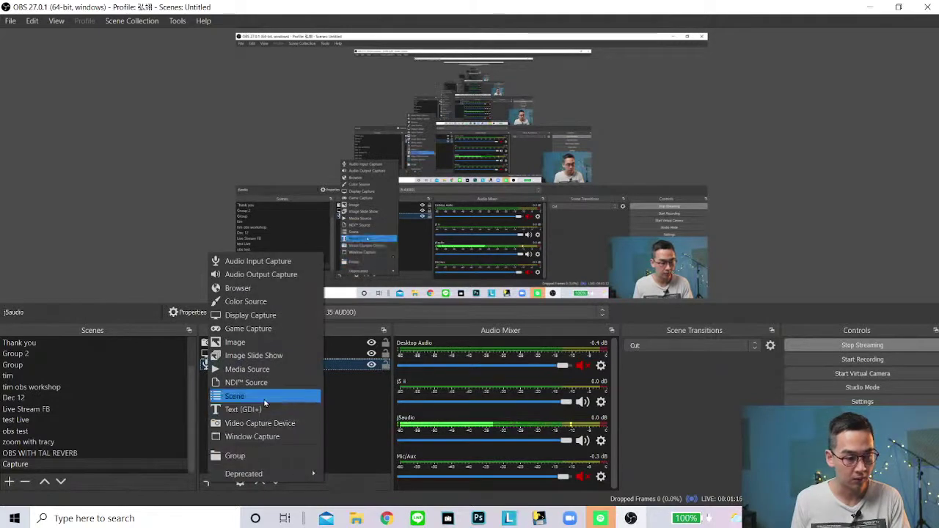
pyautogui.click(375, 410)
pyautogui.rightClick(325, 367)
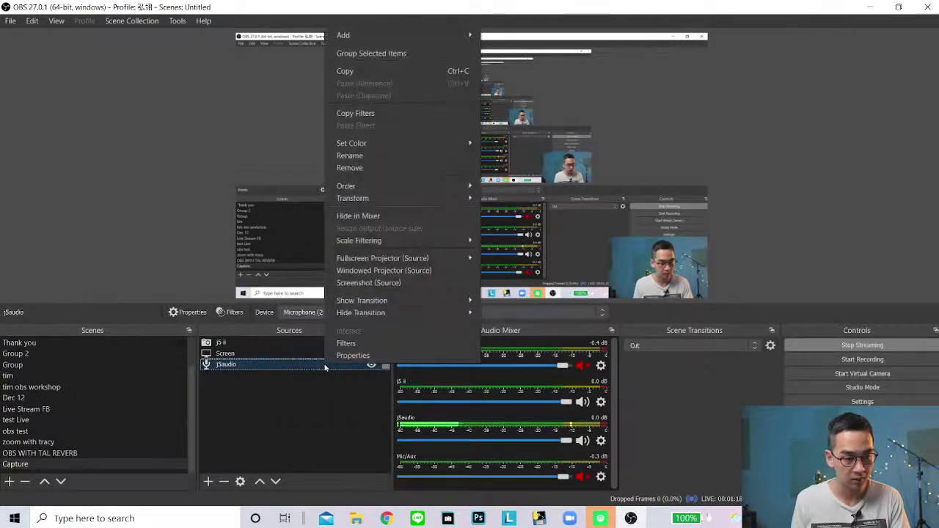
pyautogui.click(270, 414)
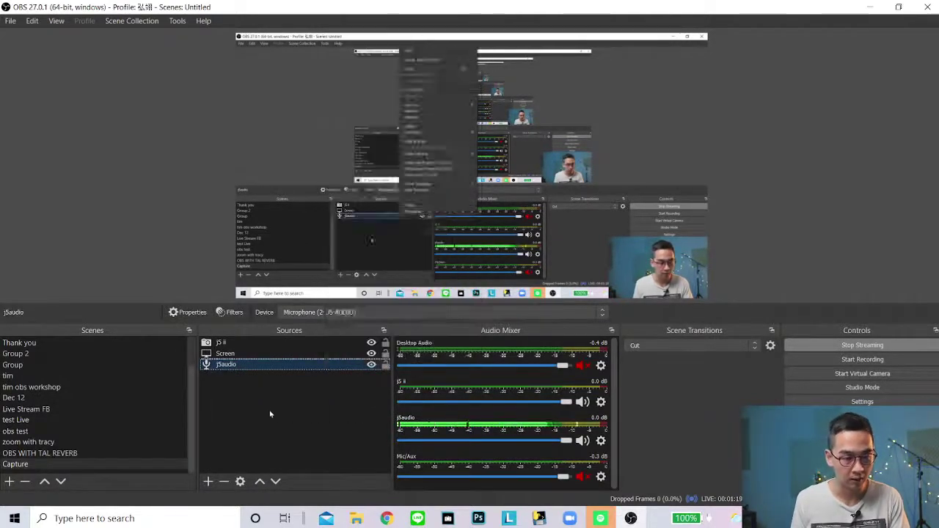
pyautogui.rightClick(291, 361)
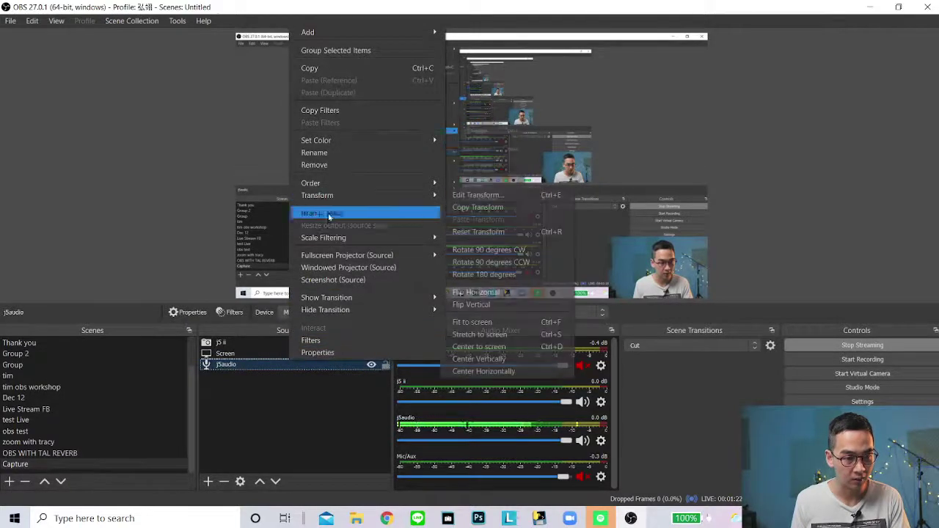
# Set jSaudio's VST 2.x Plug-in filter to TAL-Reverb-4-64 and open its plug-in interface.
pyautogui.click(346, 340)
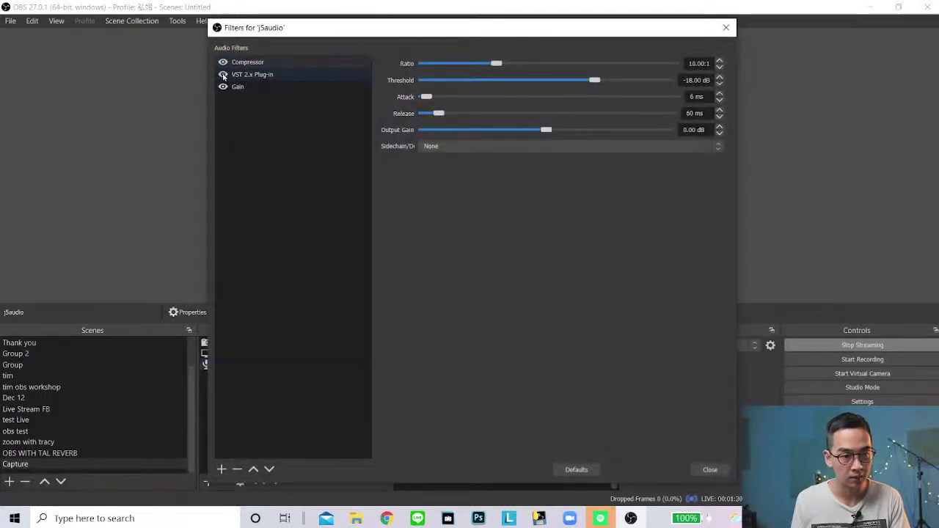
pyautogui.click(261, 76)
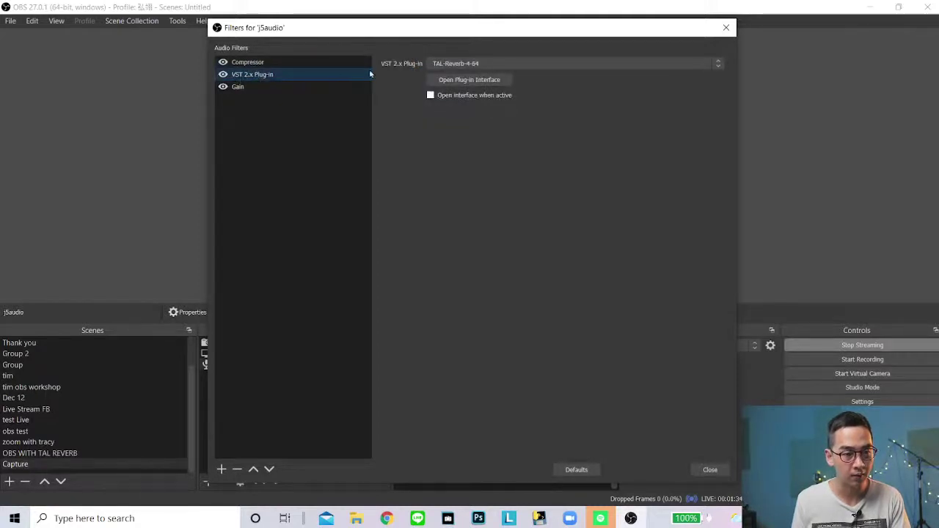
pyautogui.click(514, 64)
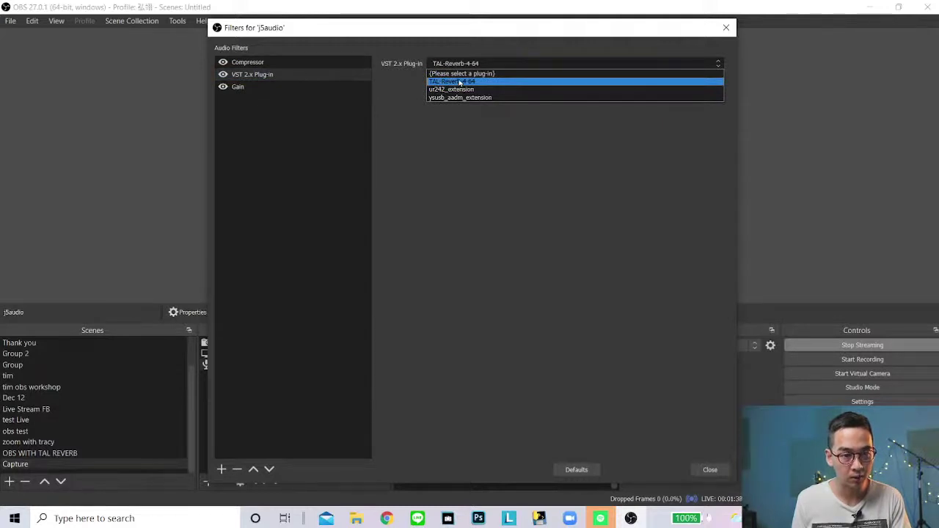
pyautogui.click(460, 82)
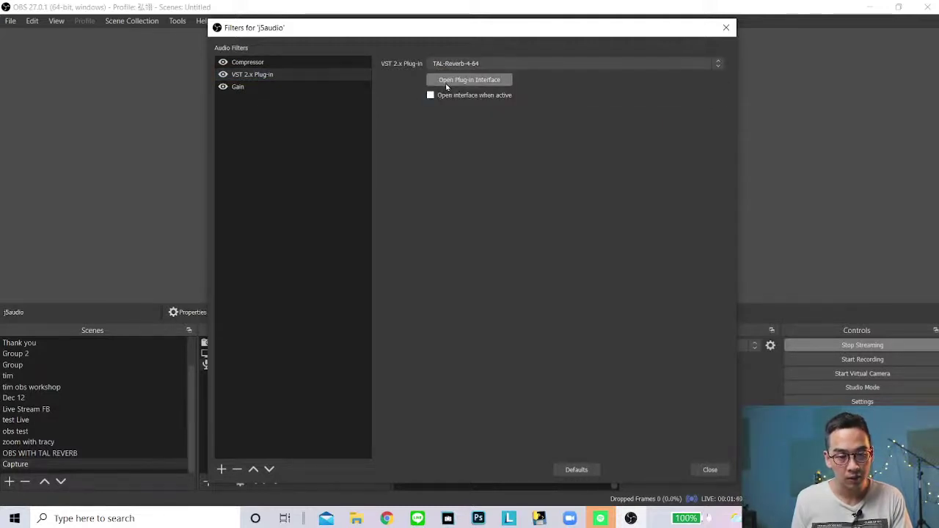
pyautogui.click(444, 83)
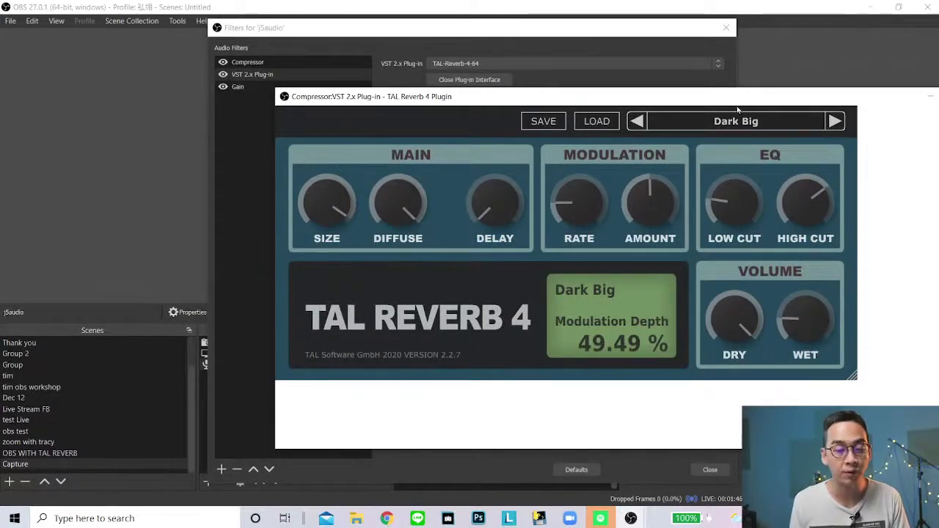
# Step through several TAL-Reverb-4 presets, then load Tim Voice from the preset list.
pyautogui.click(836, 122)
pyautogui.click(836, 123)
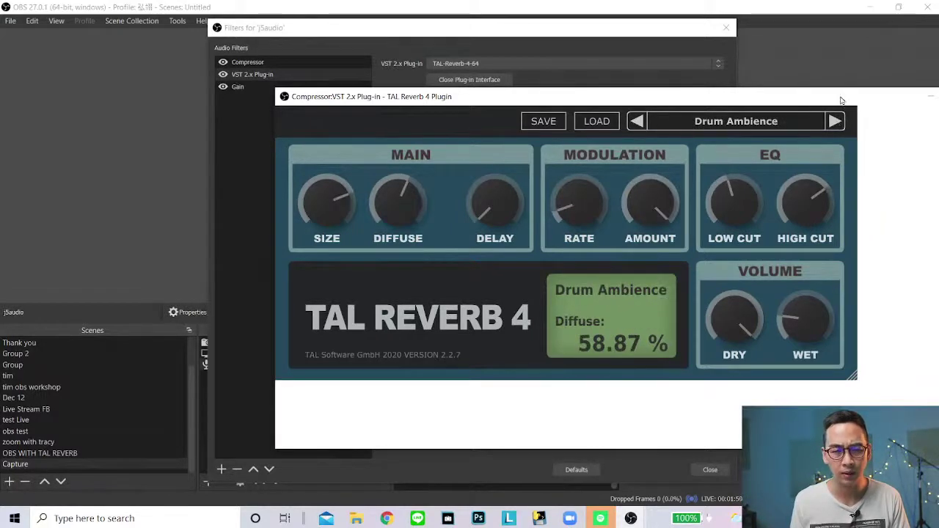
pyautogui.moveTo(841, 100); pyautogui.dragTo(675, 27)
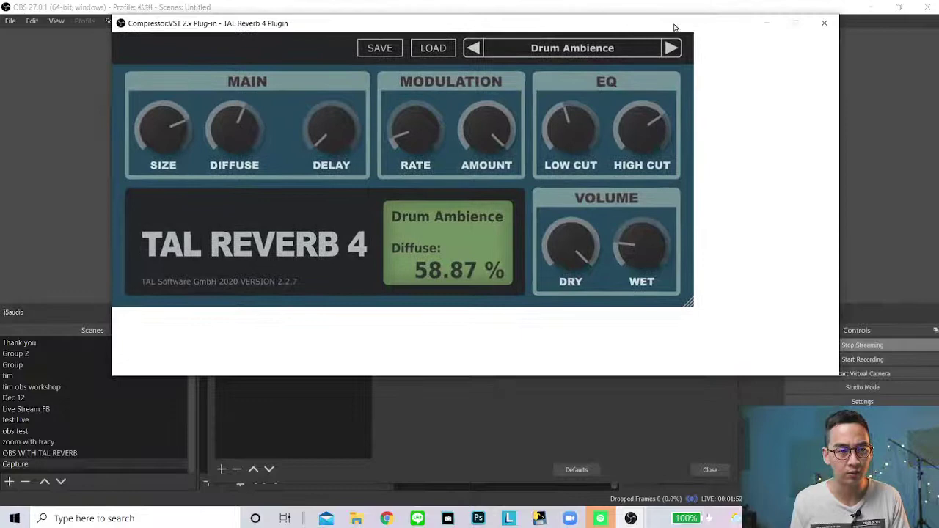
pyautogui.click(672, 47)
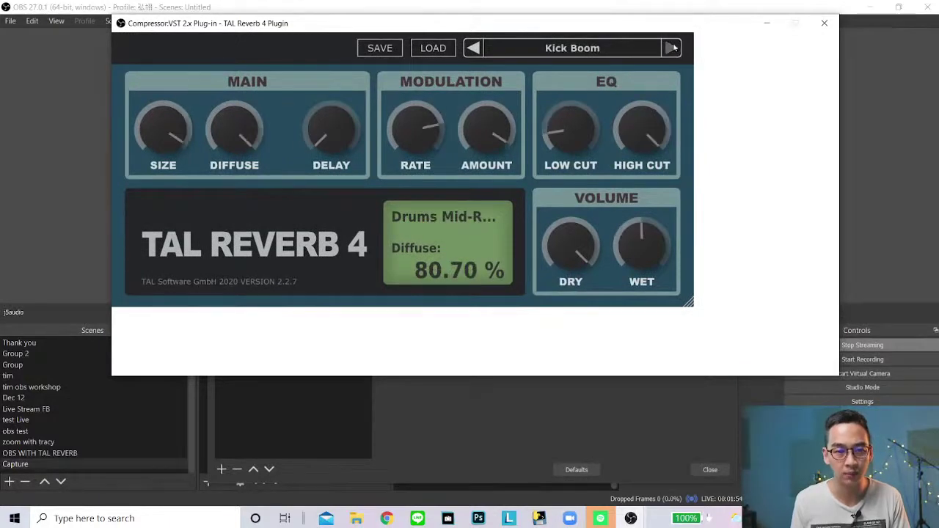
pyautogui.click(673, 48)
pyautogui.click(672, 48)
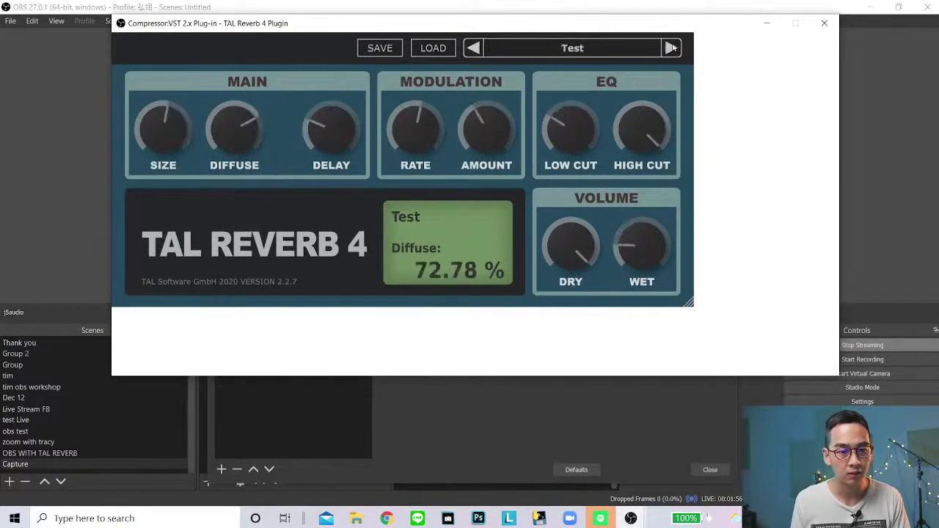
pyautogui.click(641, 50)
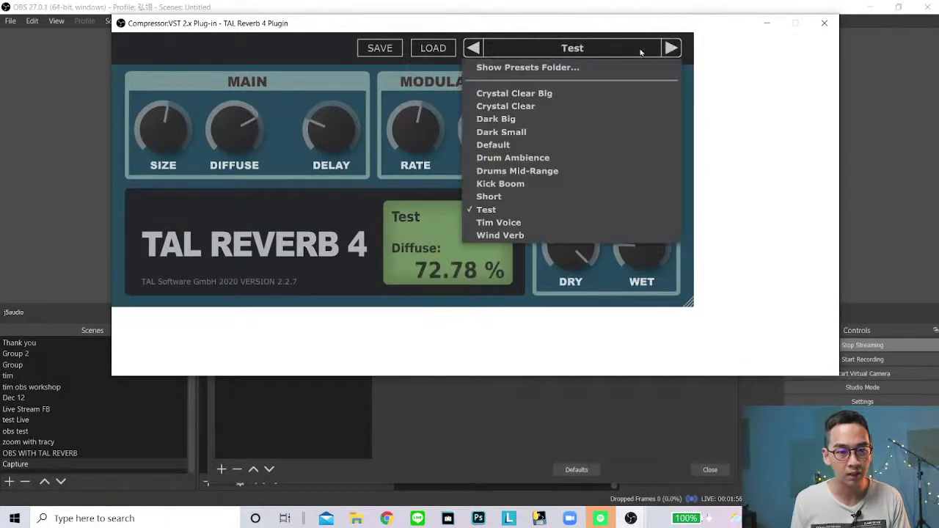
pyautogui.click(524, 223)
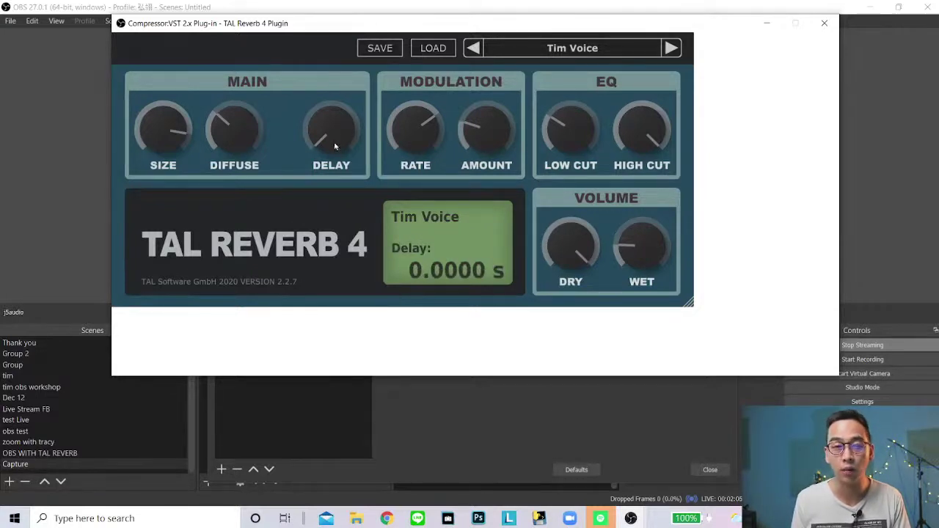
# Close the reverb and Filters windows and open Advanced Audio Properties.
pyautogui.click(823, 26)
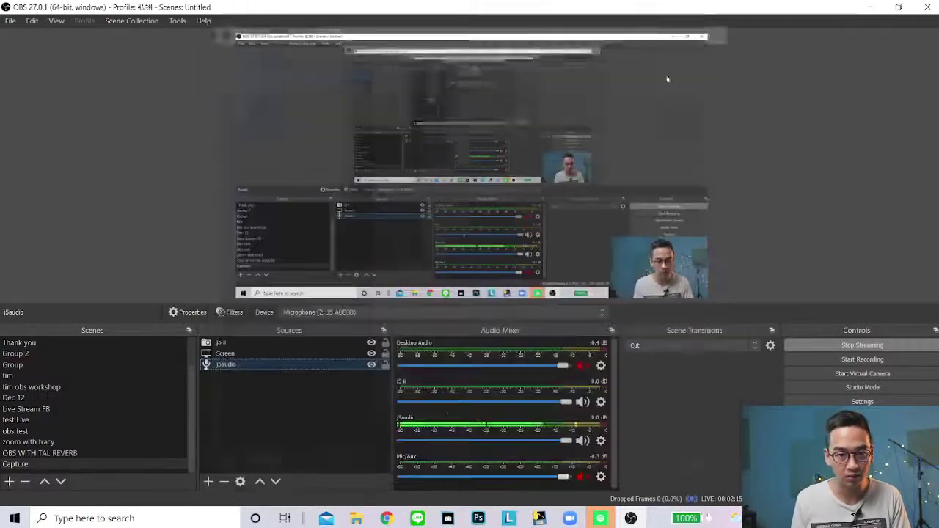
pyautogui.click(726, 27)
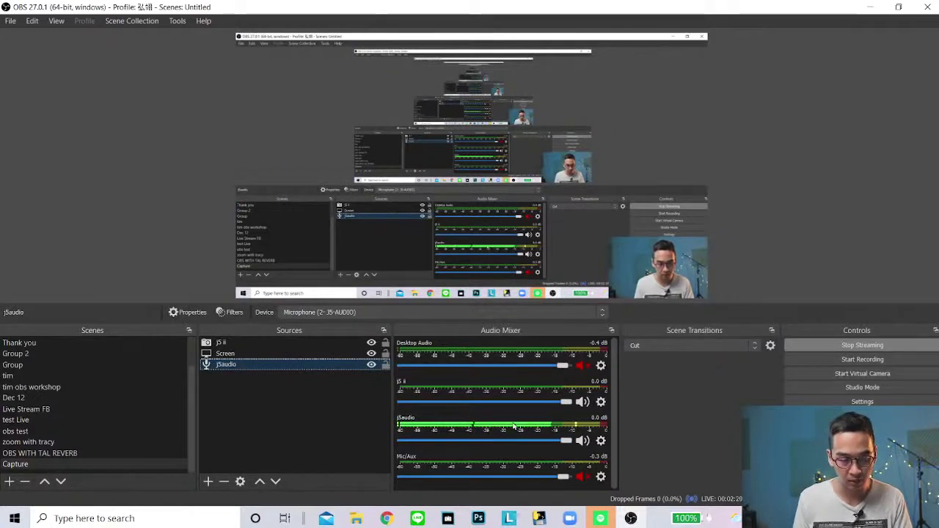
pyautogui.click(602, 441)
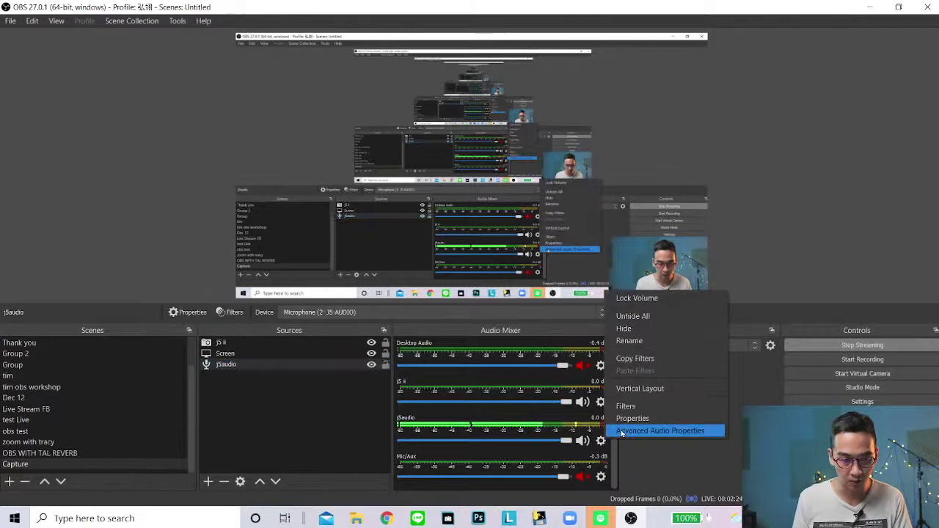
pyautogui.click(660, 430)
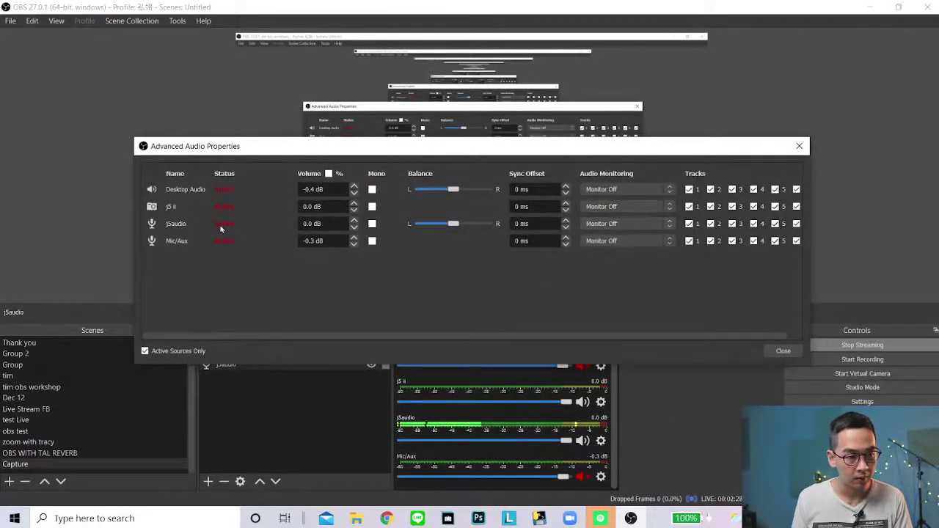
# Set jSaudio's audio monitoring to Monitor and Output, then reopen its monitoring choices.
pyautogui.click(616, 224)
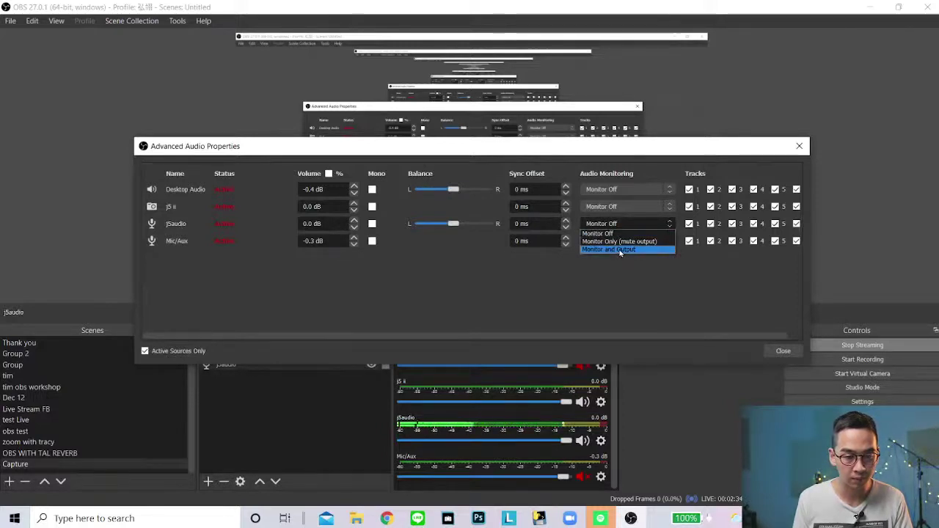
pyautogui.click(620, 250)
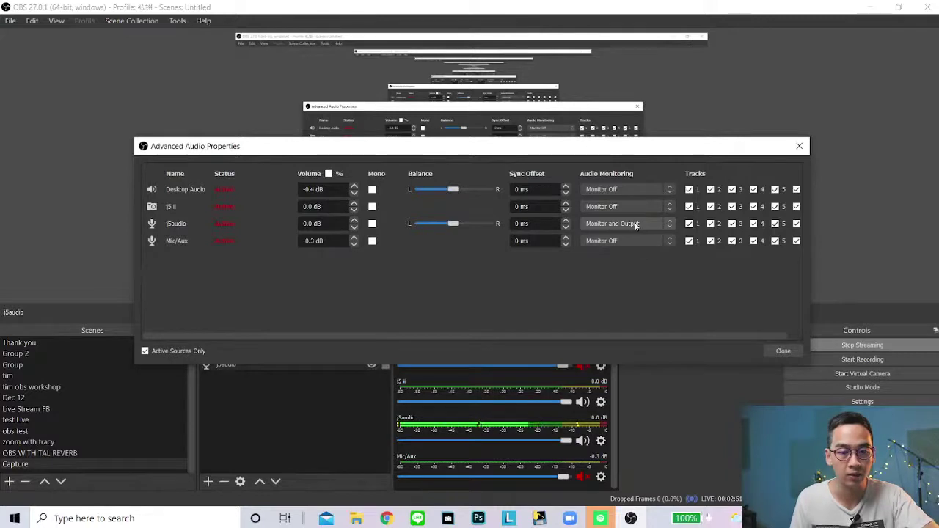
pyautogui.click(634, 224)
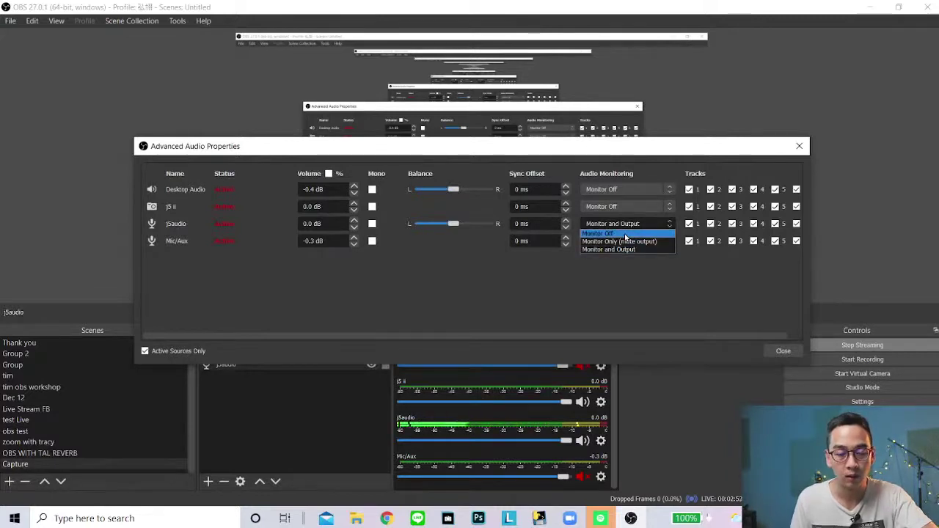
pyautogui.click(628, 224)
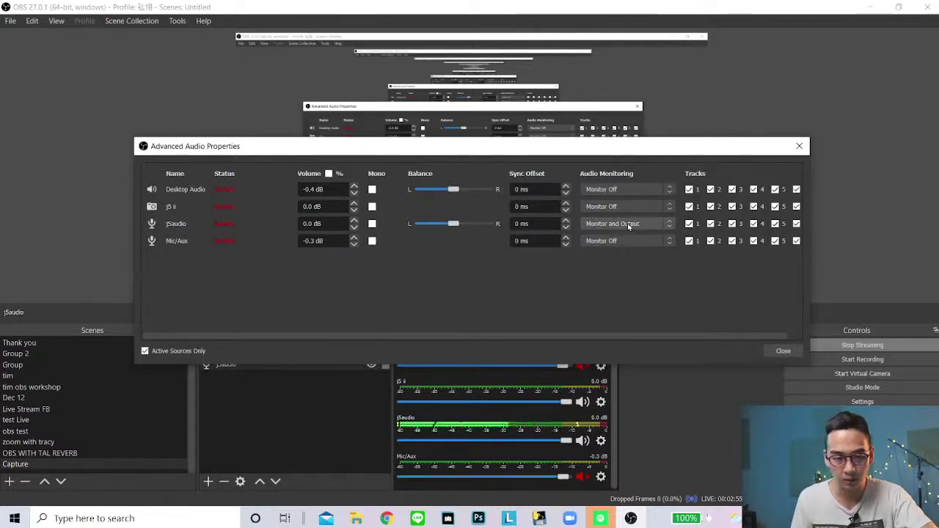
# Switch jSaudio monitoring to Monitor Off, close Advanced Audio Properties, and reopen jSaudio's filters.
pyautogui.click(631, 224)
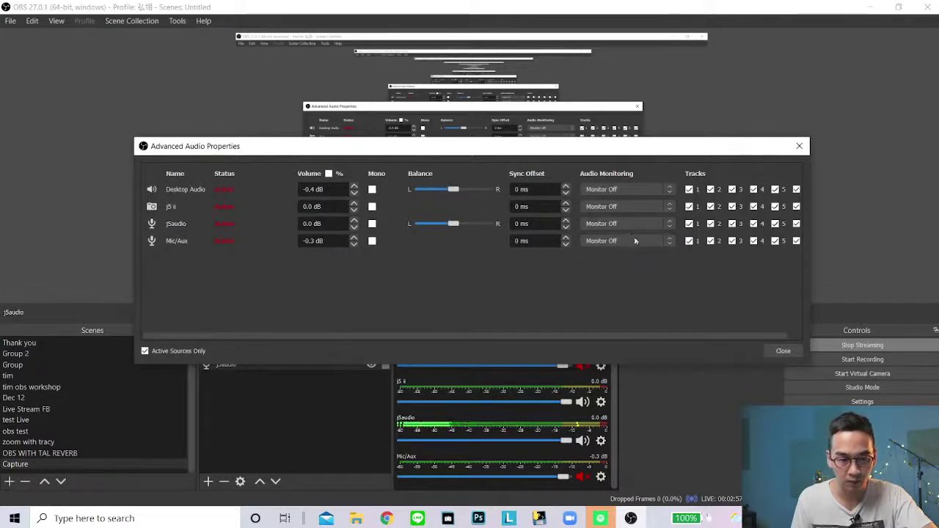
pyautogui.click(783, 350)
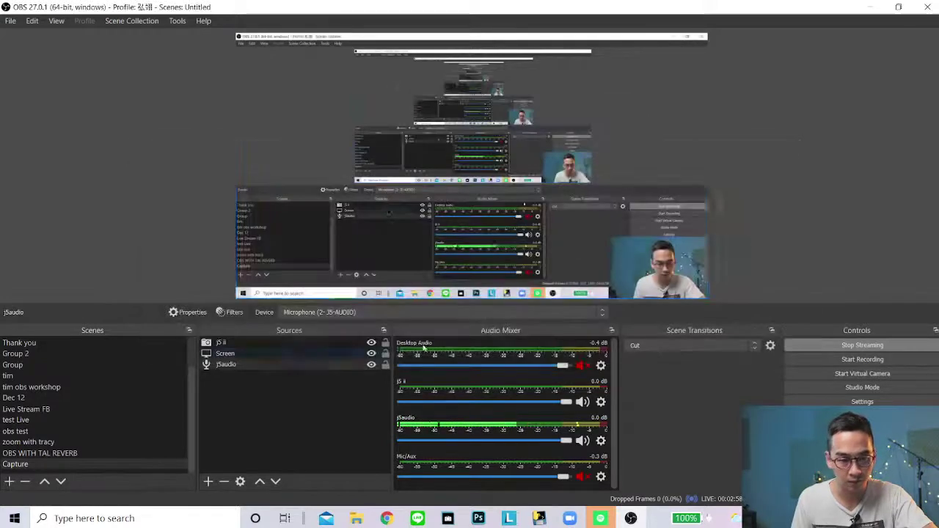
pyautogui.rightClick(285, 363)
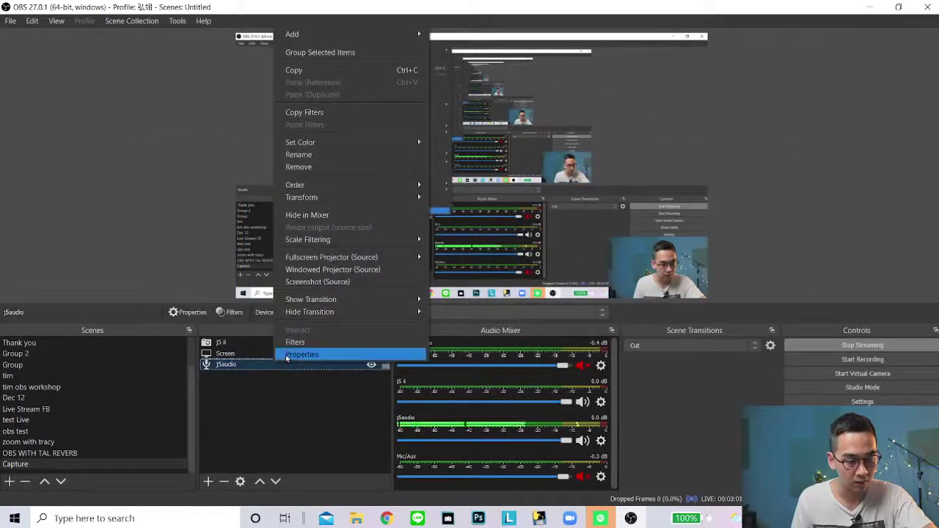
pyautogui.click(295, 343)
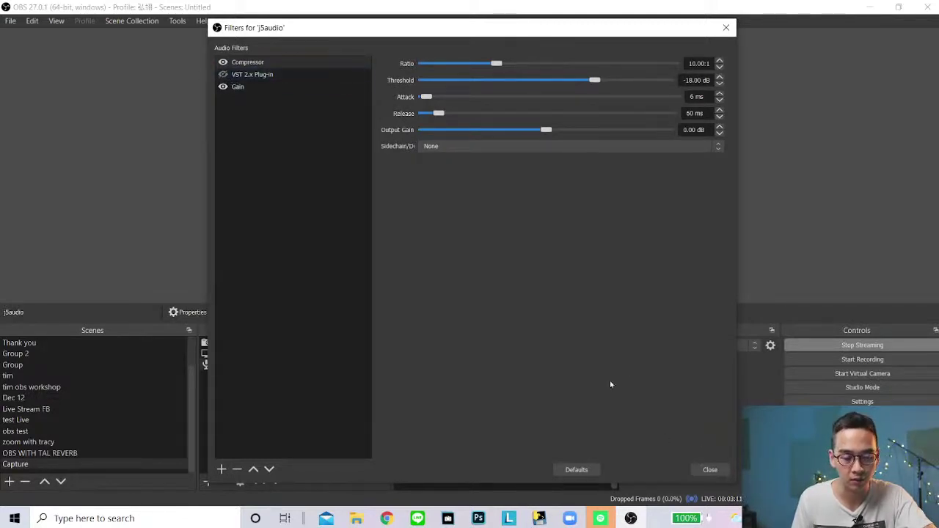
# Confirm the VST 2.x Plug-in filter still uses TAL-Reverb-4-64.
pyautogui.click(266, 76)
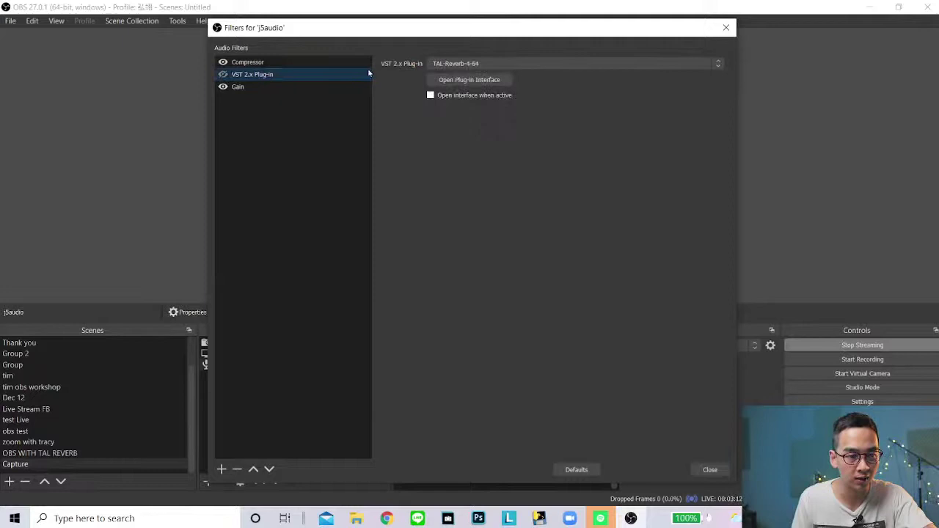
pyautogui.click(488, 63)
pyautogui.click(384, 86)
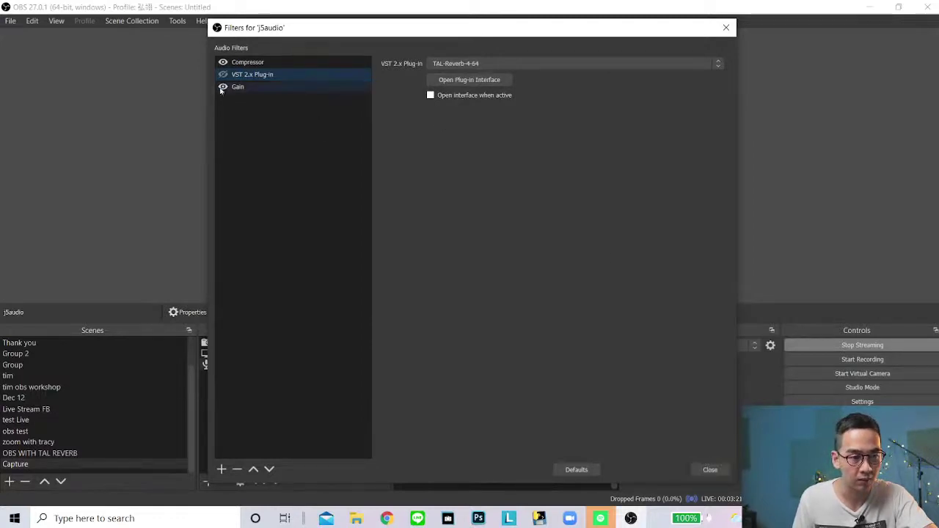
pyautogui.click(710, 471)
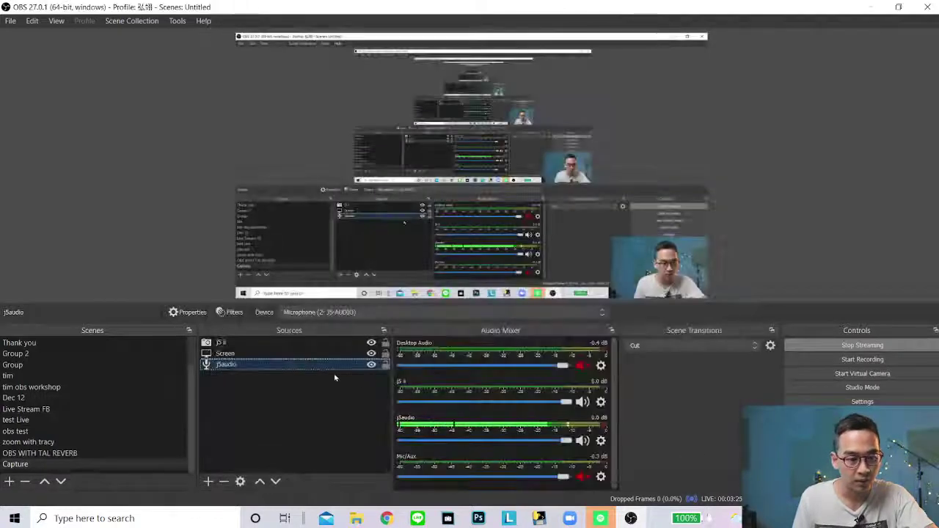